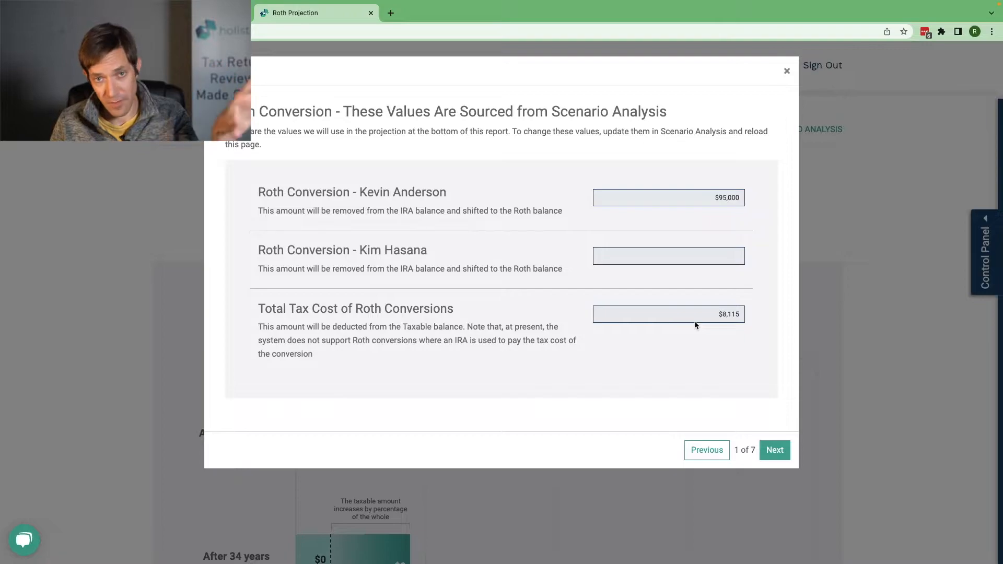
Step: Advance to the asset information and enter taxable assets of $2,000,000 with a cost basis of $1,000,000
left_click(774, 450)
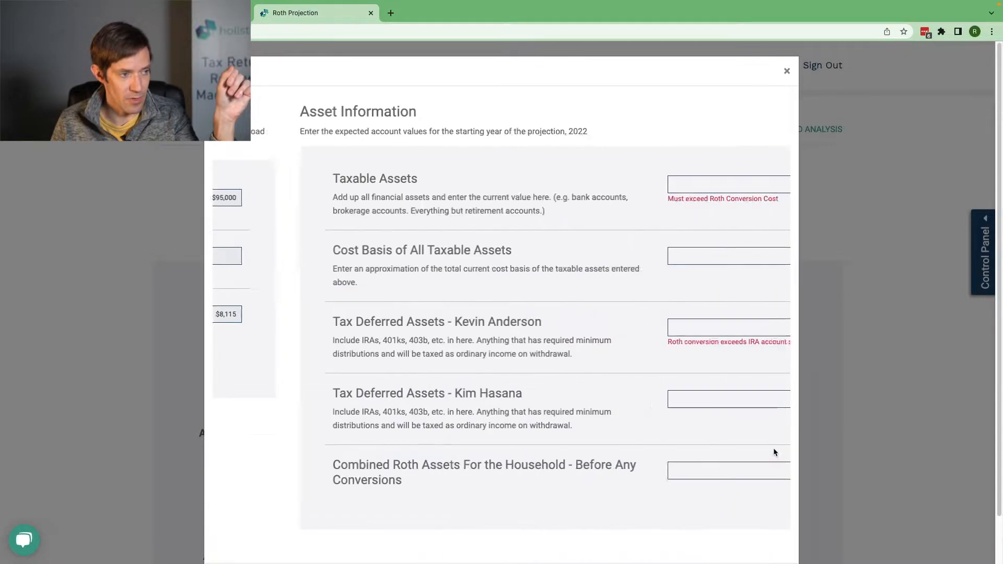
left_click(680, 183)
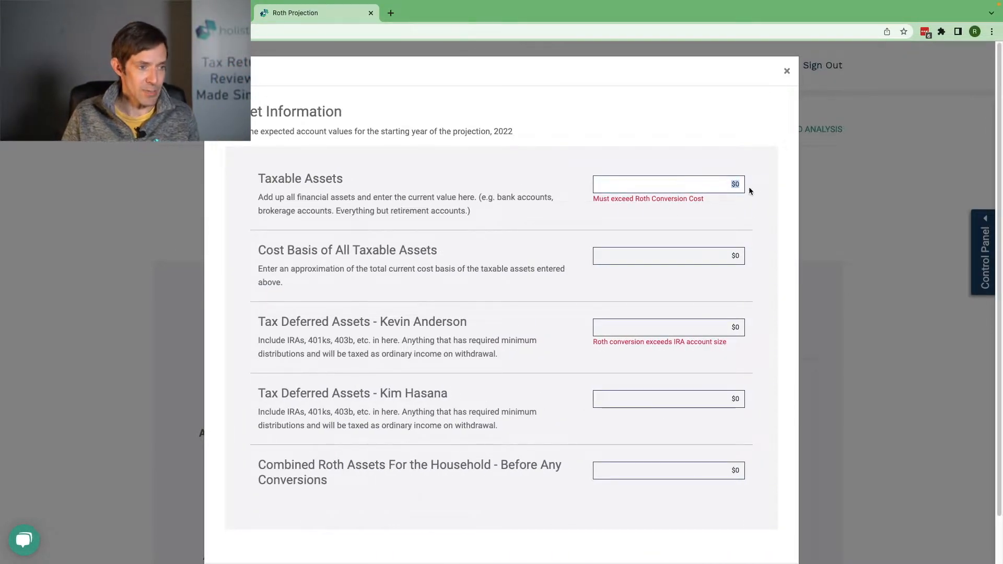
type("2,000,0")
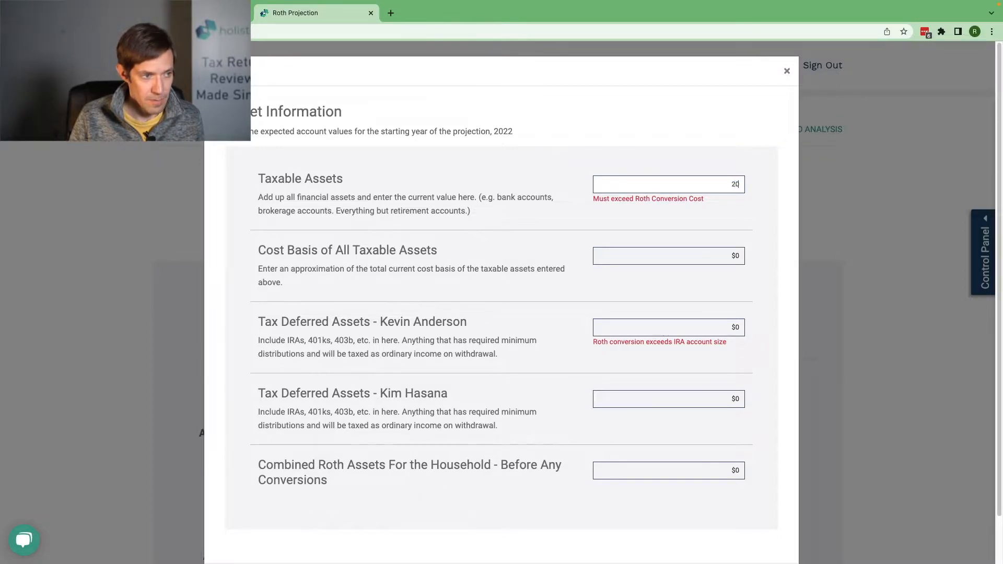
type("00000")
key("Tab")
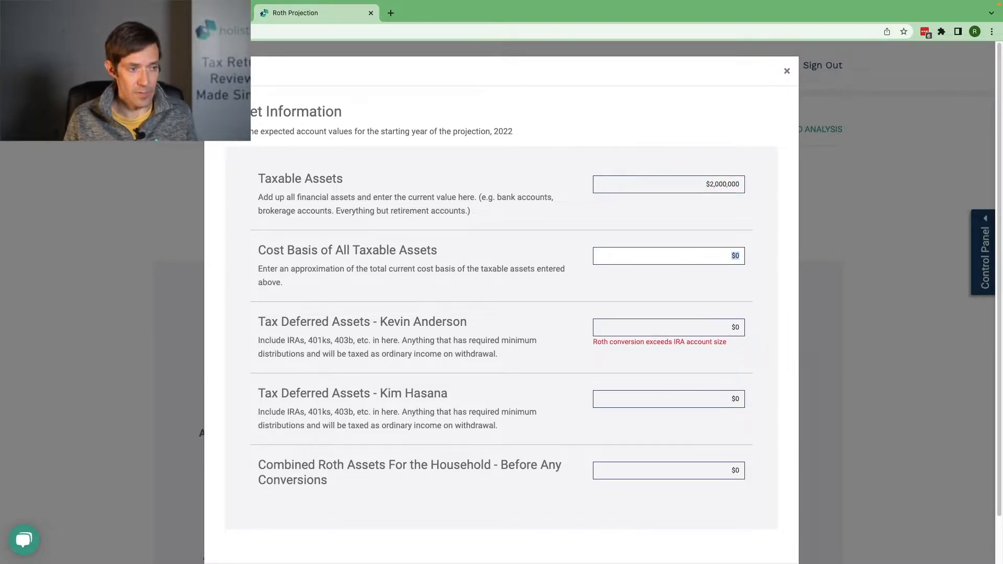
type("1,000,0")
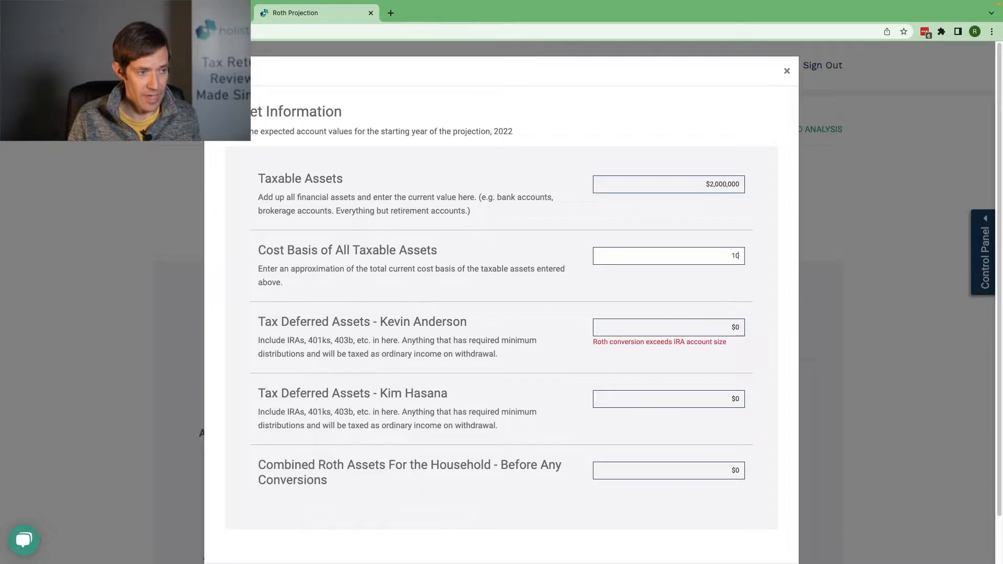
type("00000")
key("Tab")
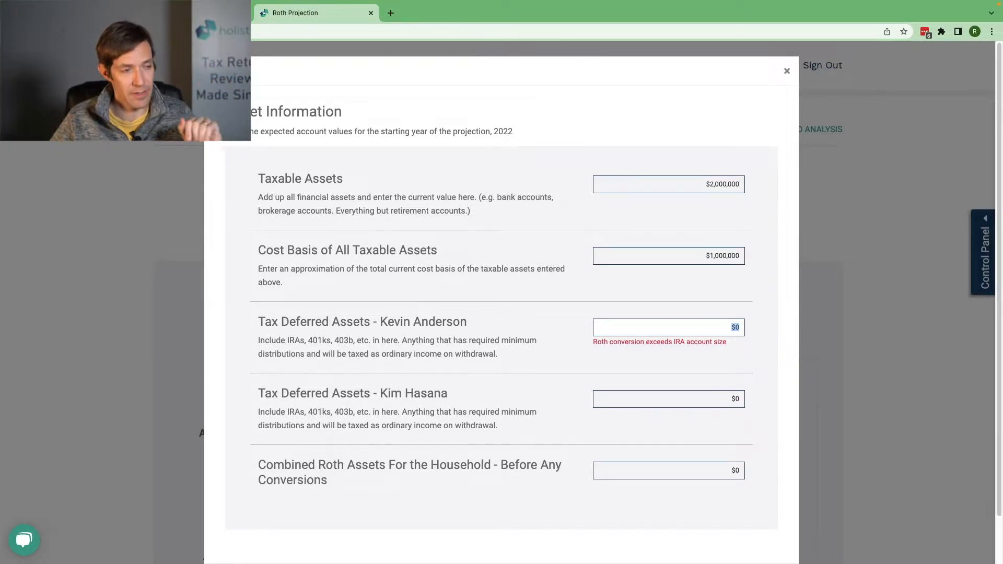
Step: Set the tax-deferred assets to $300,000 for the first client and $200,000 for the second client
left_click(684, 254)
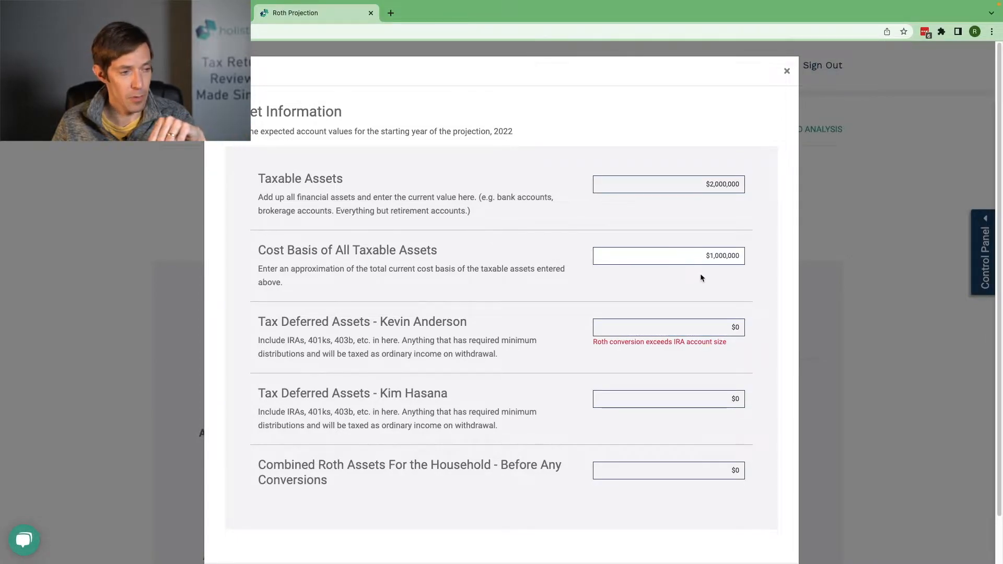
left_click(695, 325)
key("super+a")
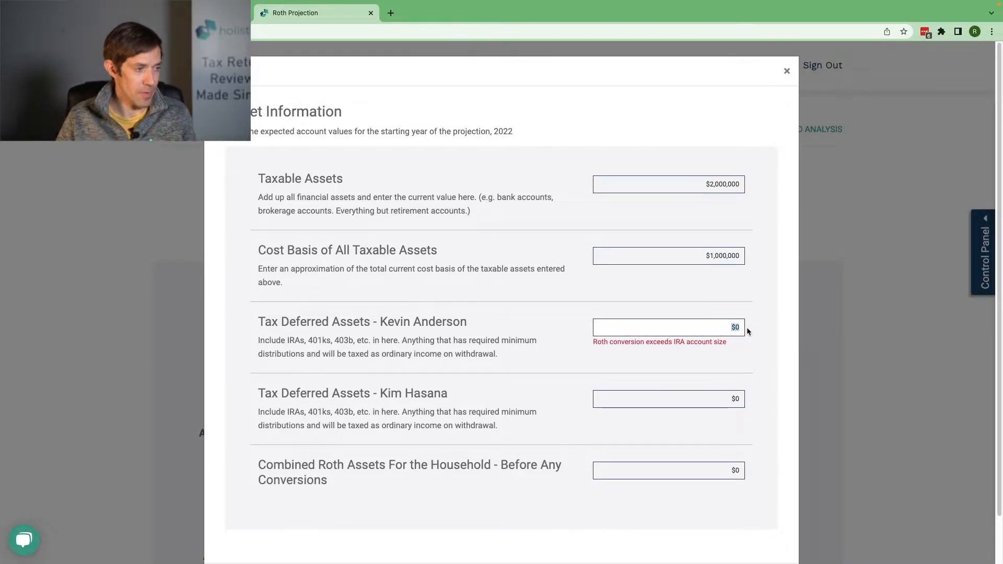
type("300")
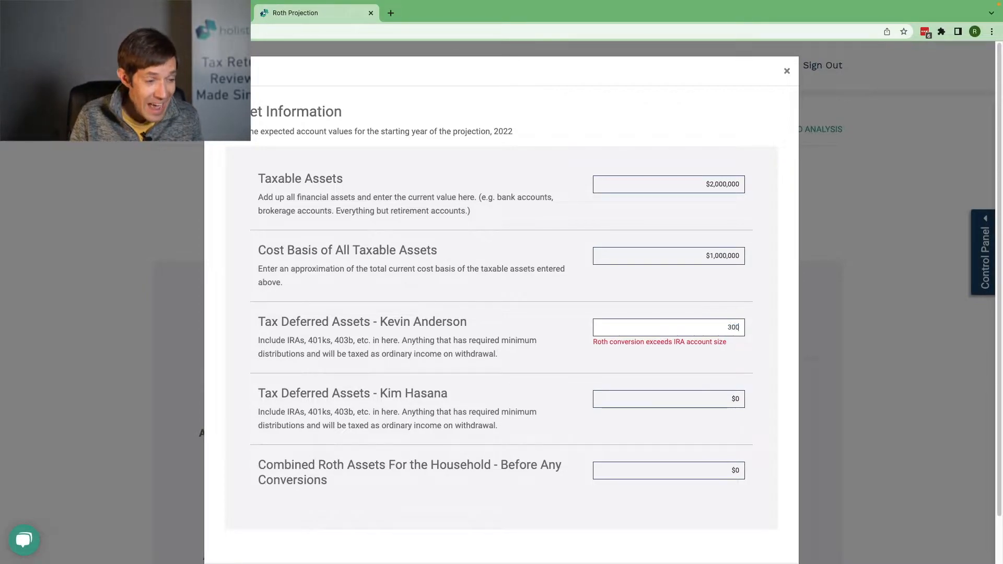
type(",0000")
key("Tab")
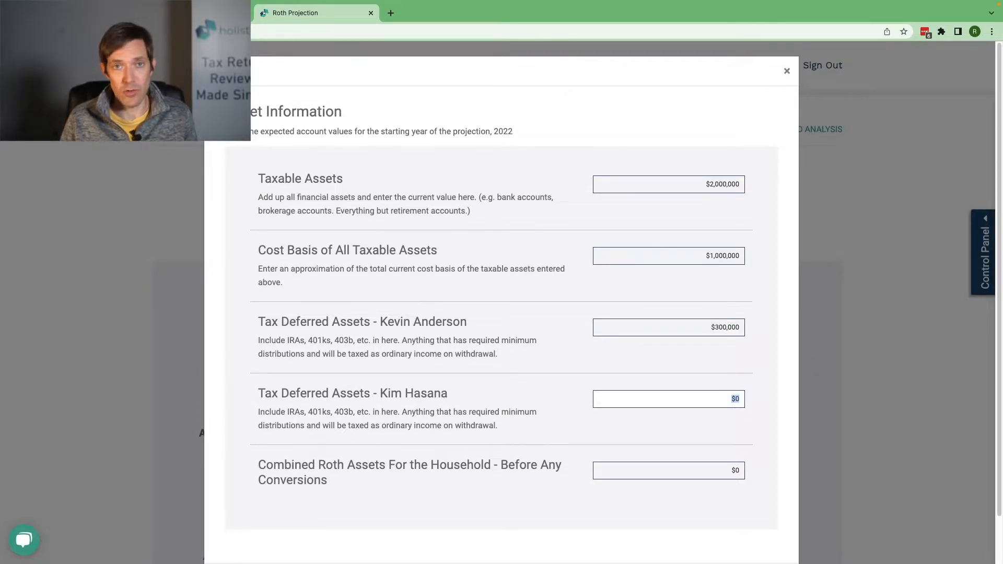
type("200000")
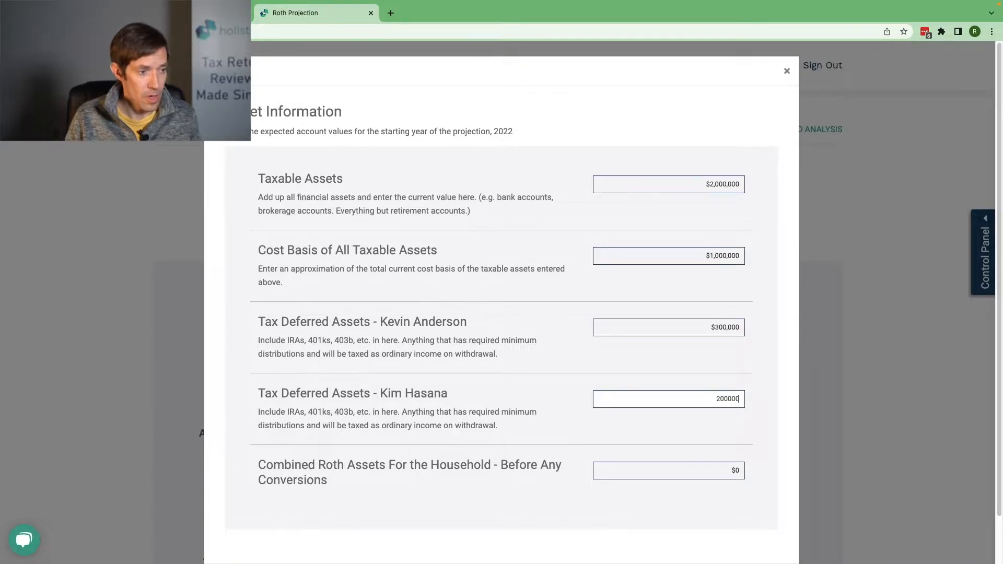
key("Tab")
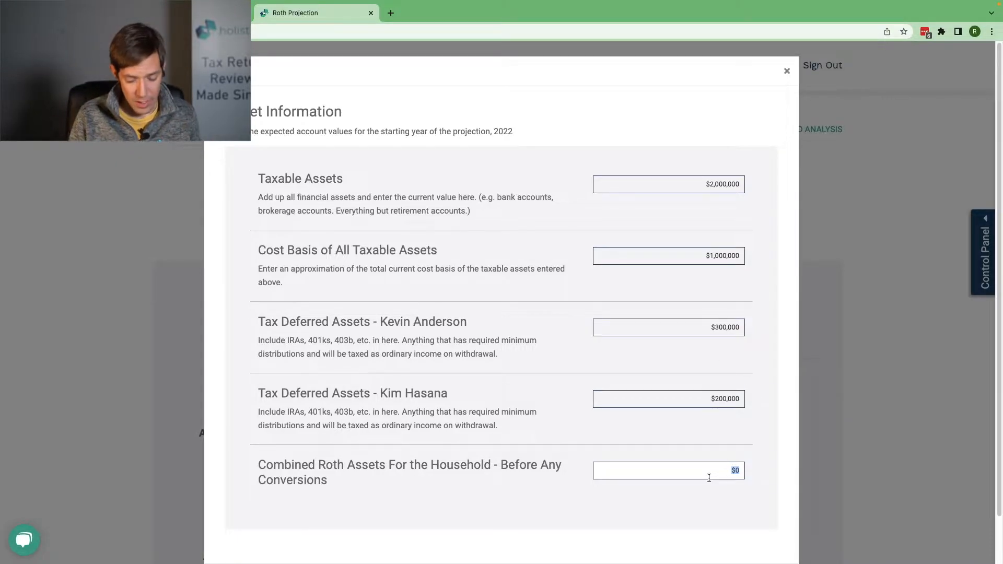
Step: Enter $100,000 as the household's combined Roth assets before conversions and continue to the financial asset growth assumptions
type("100,000")
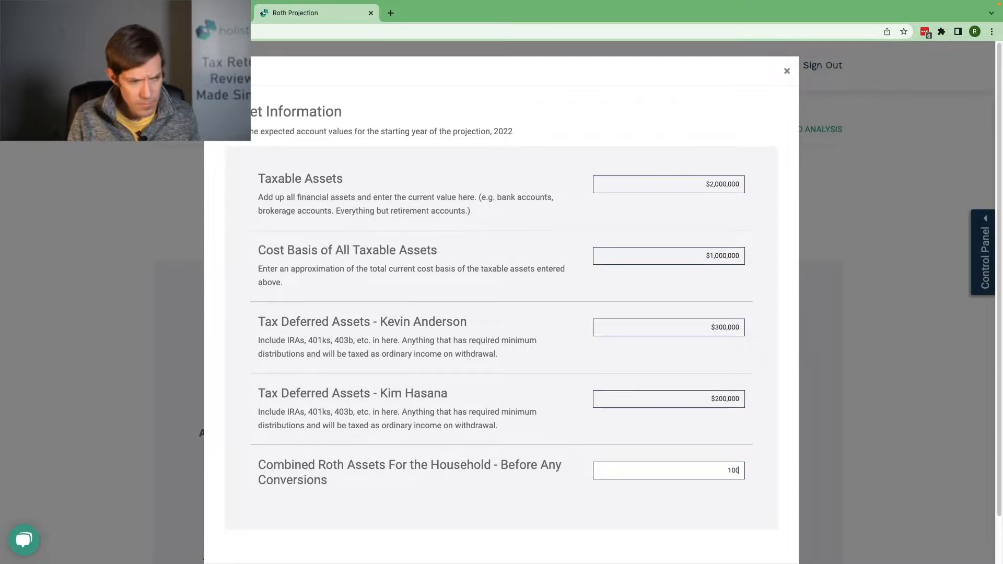
key("Tab")
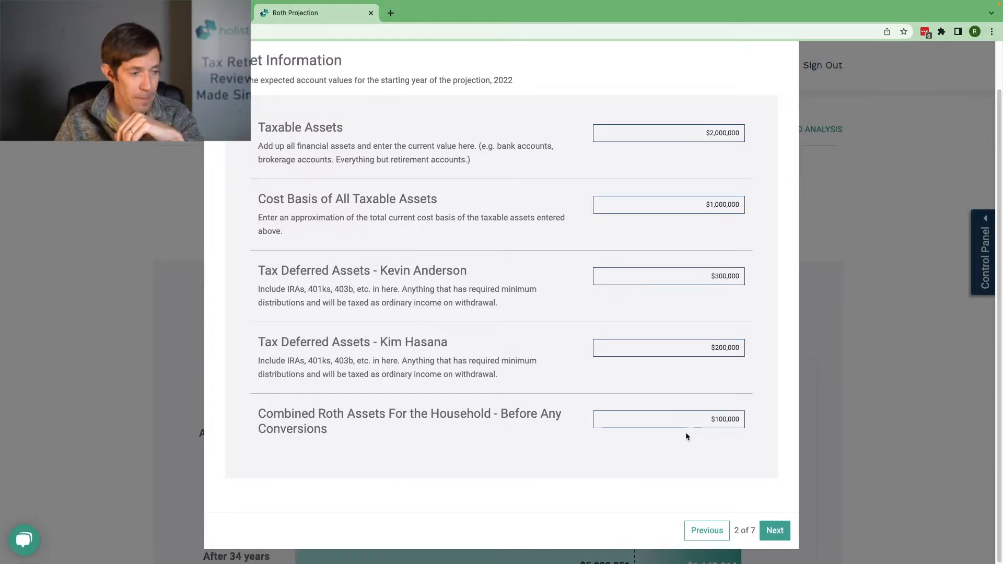
left_click(771, 531)
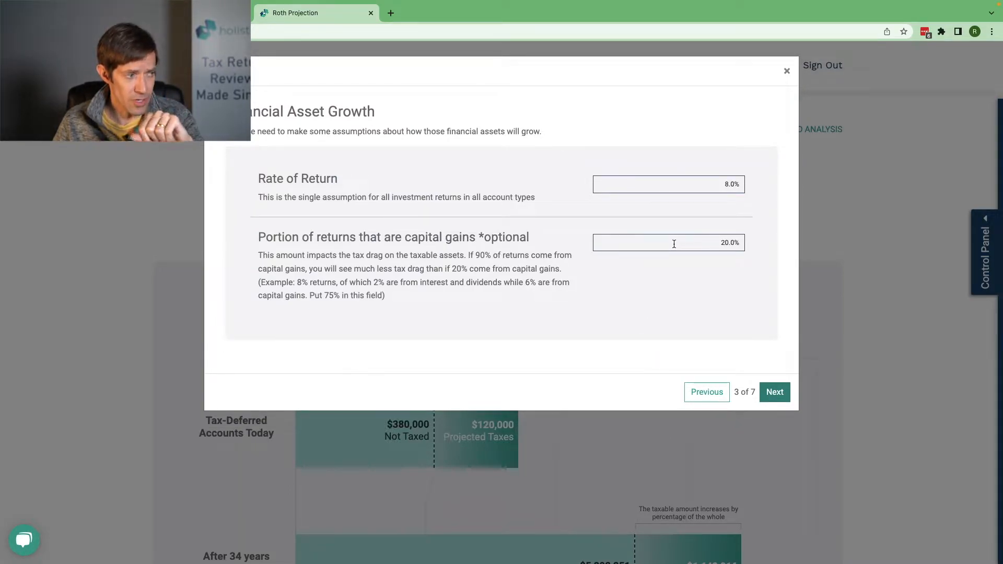
Step: Set the portion of returns that are capital gains to 25% and continue to the first client's details
left_click_drag(674, 244, 761, 247)
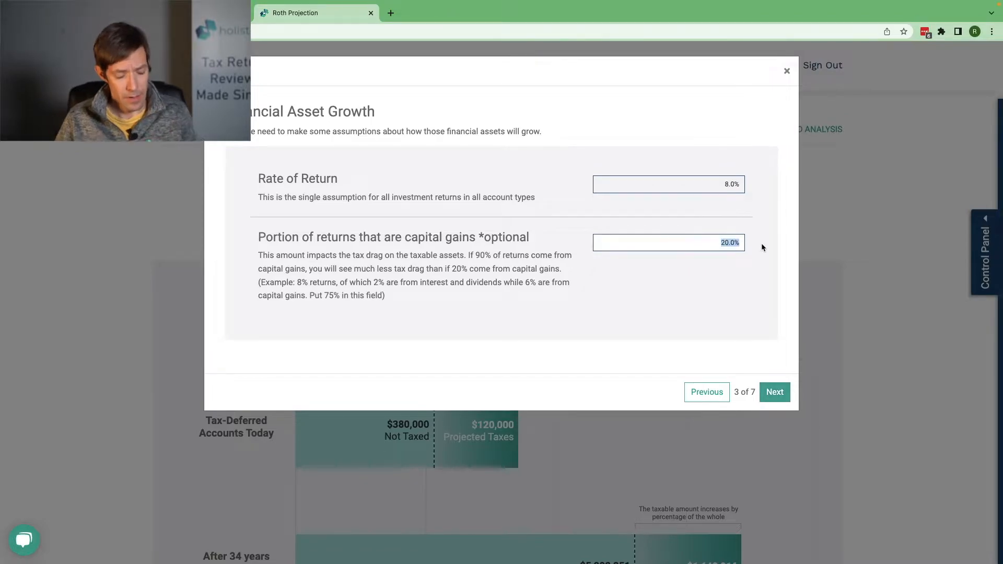
type("25")
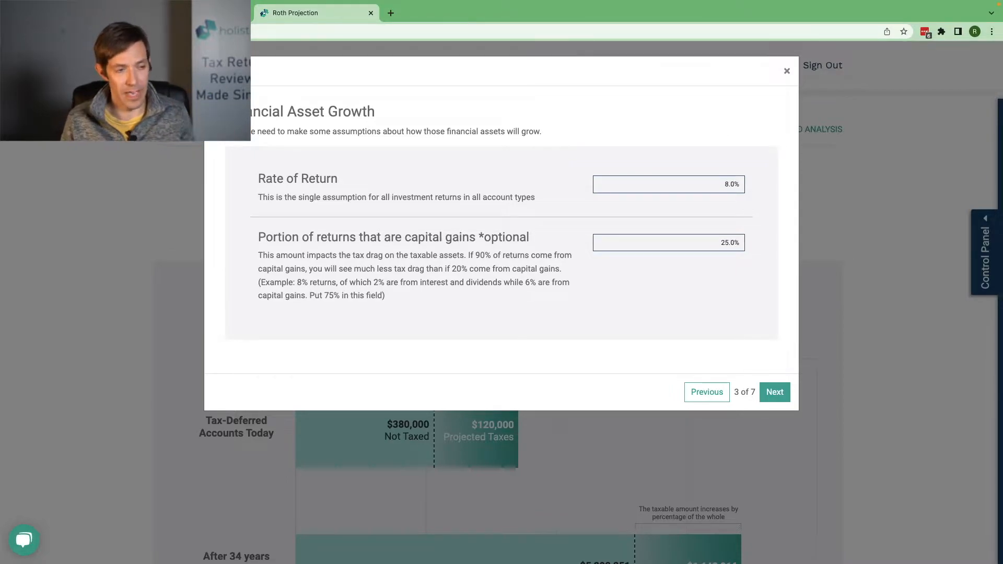
left_click(777, 389)
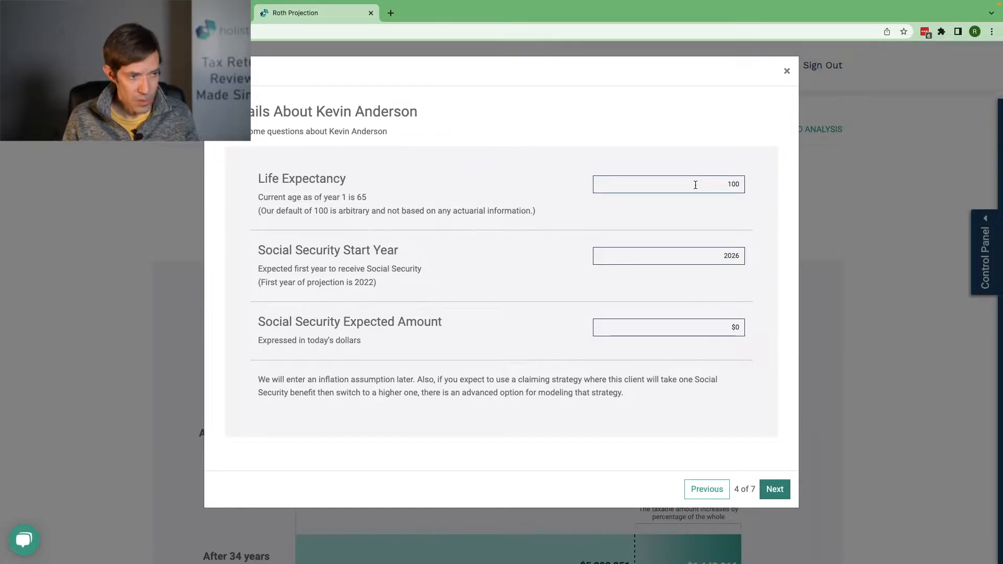
Step: Set the first client's life expectancy to 102 and expected Social Security amount to $30,000, and continue to the second client's details
left_click_drag(695, 185, 750, 189)
type("102")
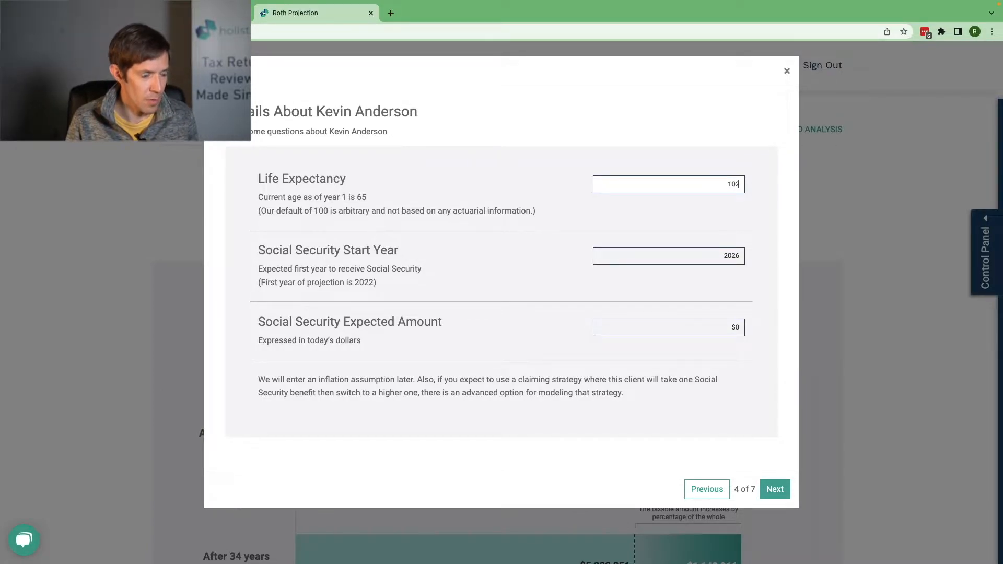
key("Tab")
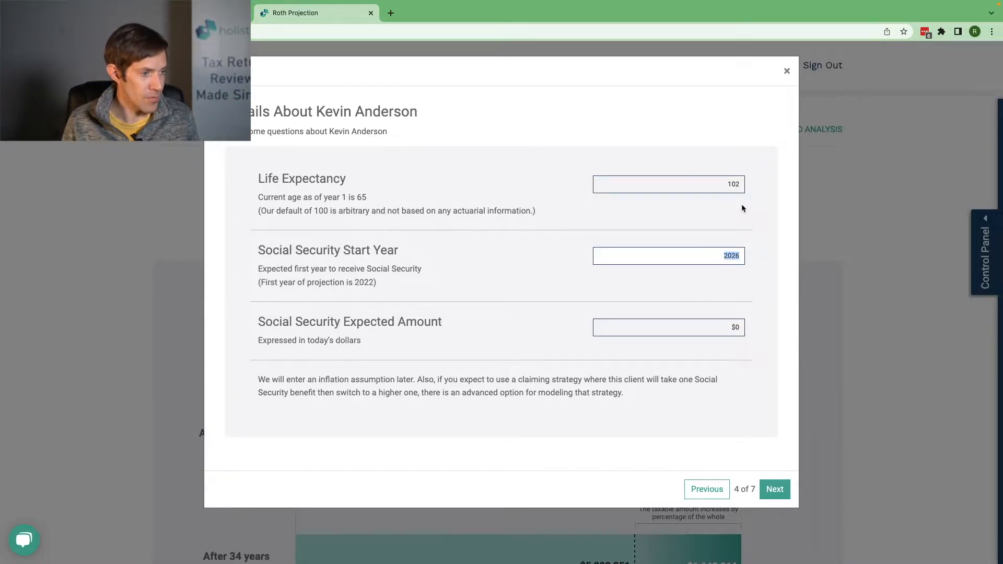
left_click(716, 326)
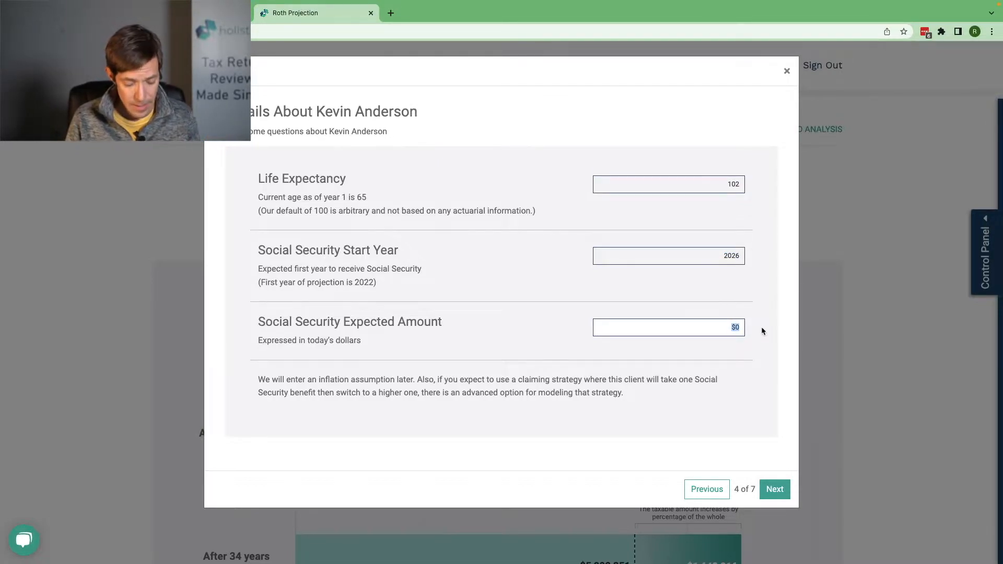
type("30000")
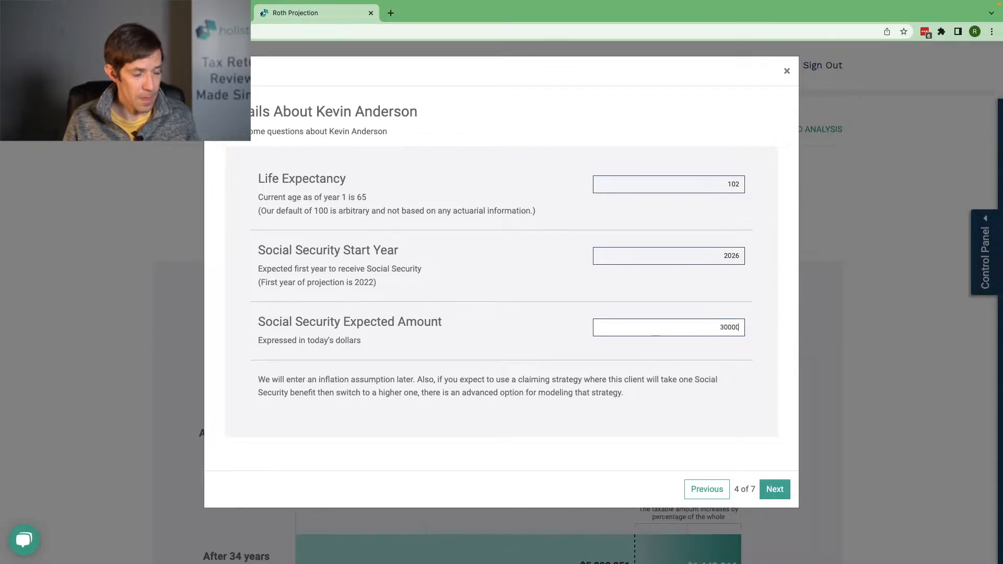
key("Tab")
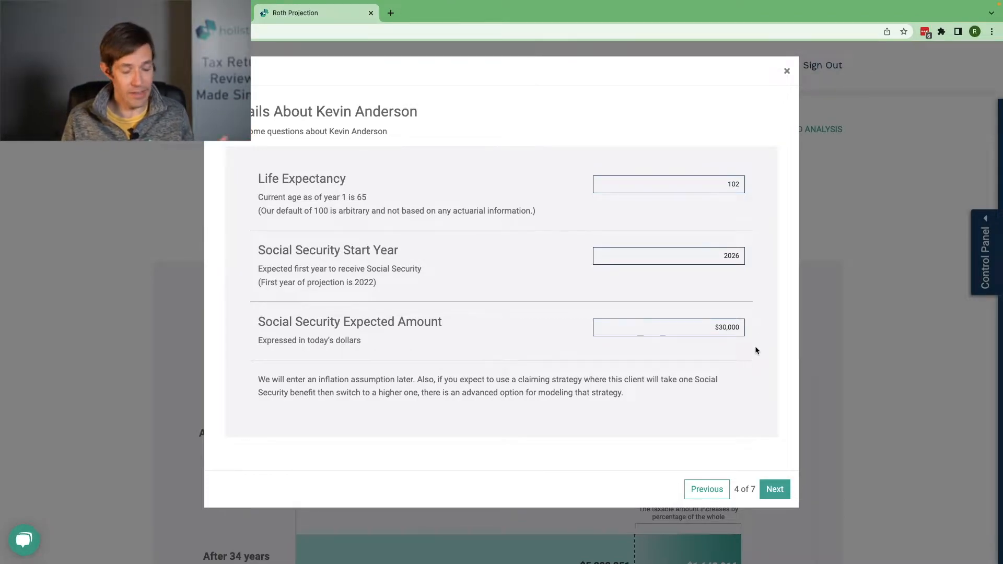
left_click(769, 493)
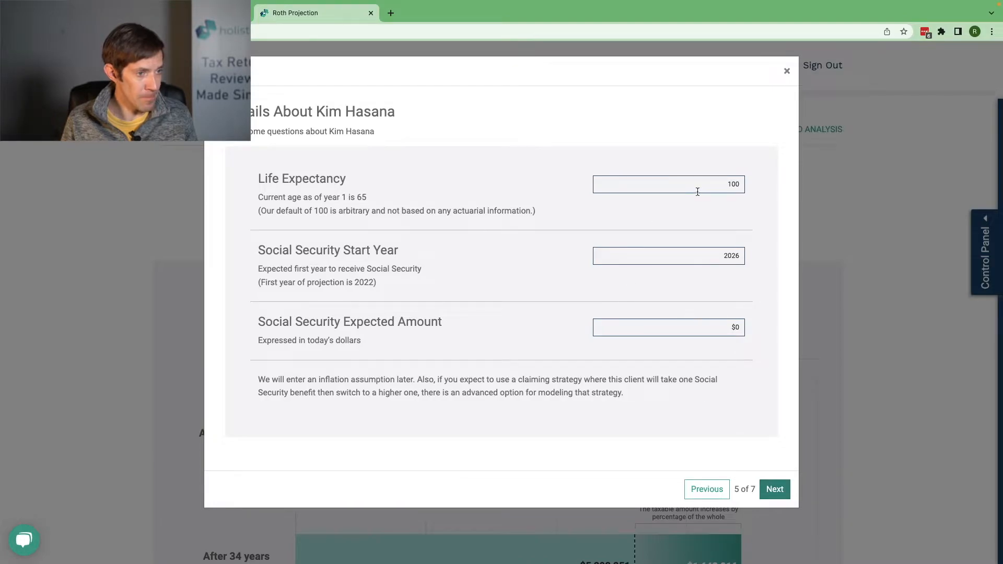
Step: Set the second client's life expectancy to 102 and expected Social Security amount to $25,000, and continue to the spending assumptions
left_click_drag(698, 188, 743, 184)
type("102")
key("Tab")
key("Tab")
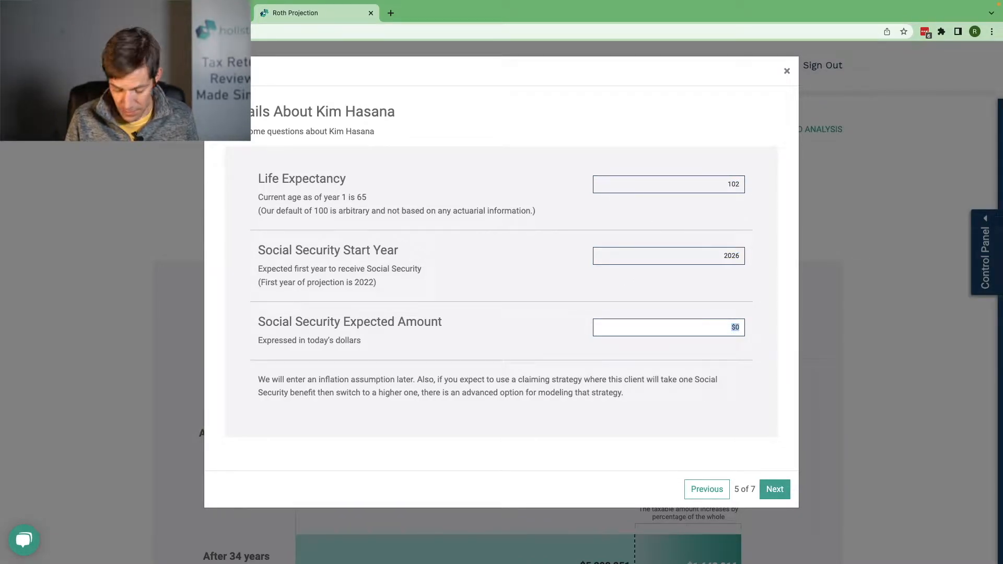
type("25000")
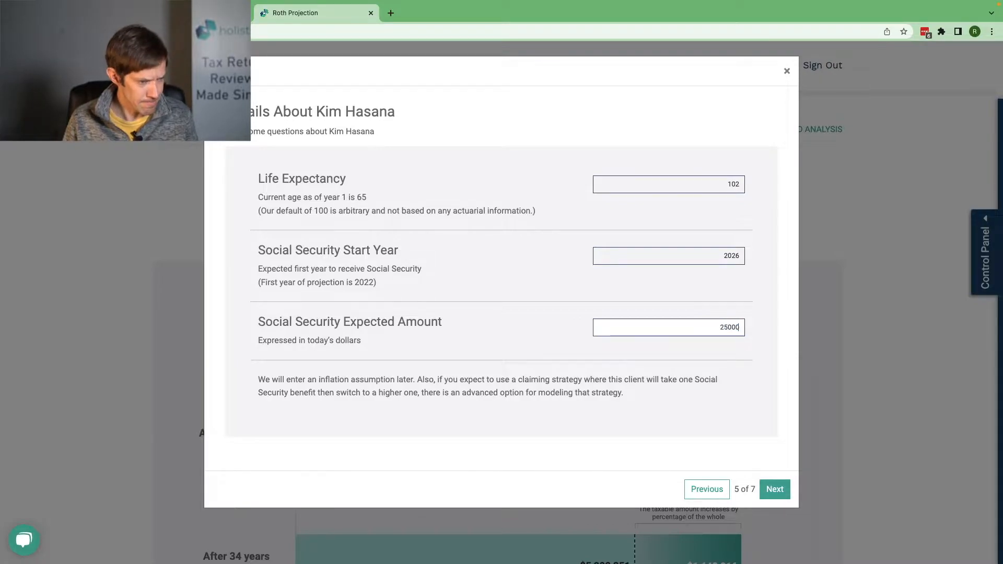
left_click(773, 489)
Step: Set the spending assumption for 2022 to $130,000, and go back briefly to recheck the second client's details
left_click_drag(707, 170, 745, 177)
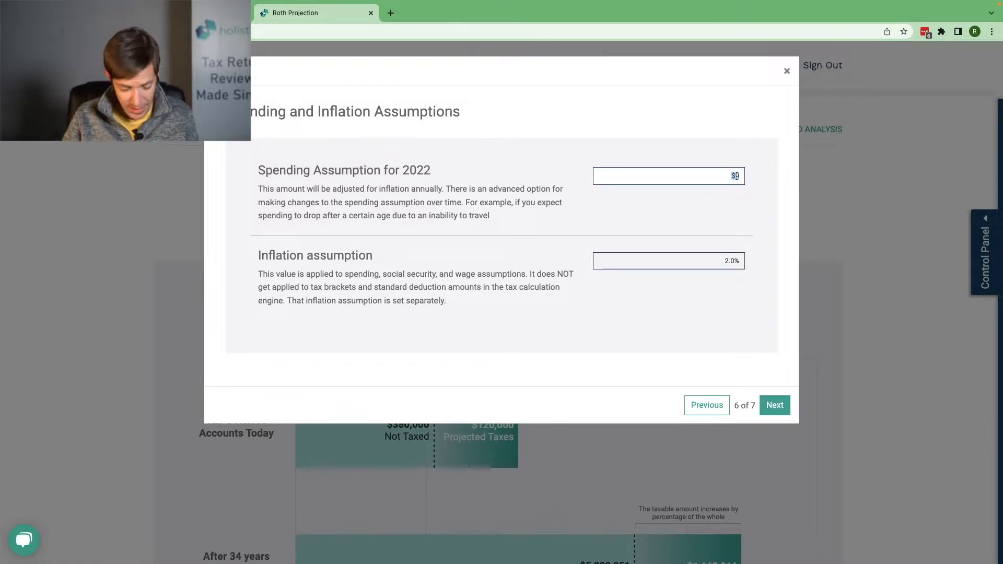
type("130000")
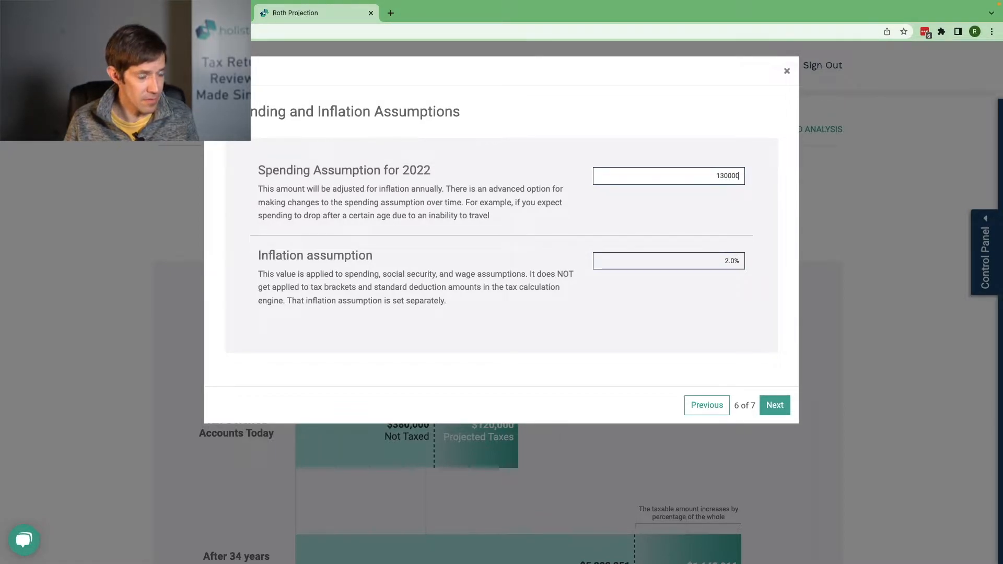
key("Tab")
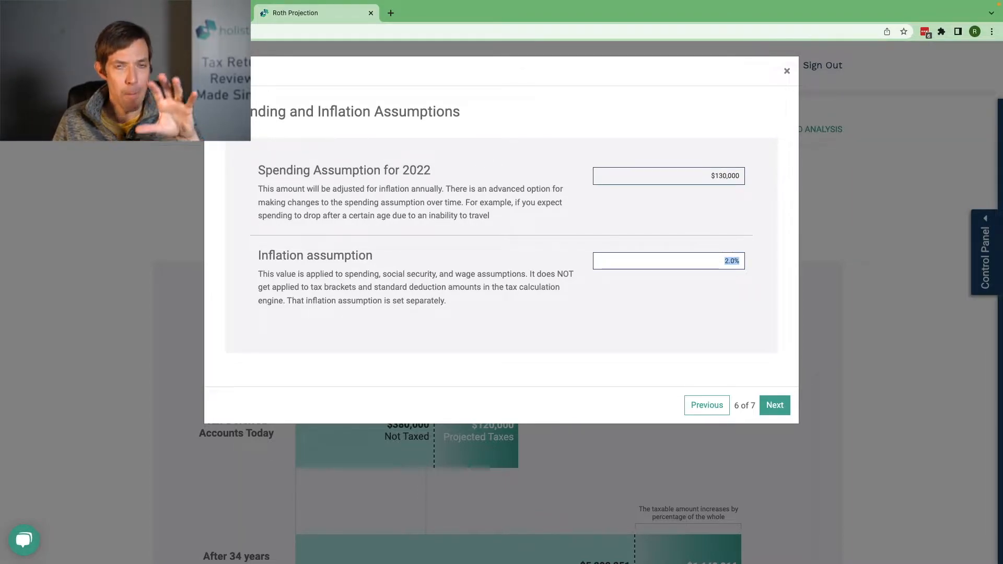
left_click(697, 405)
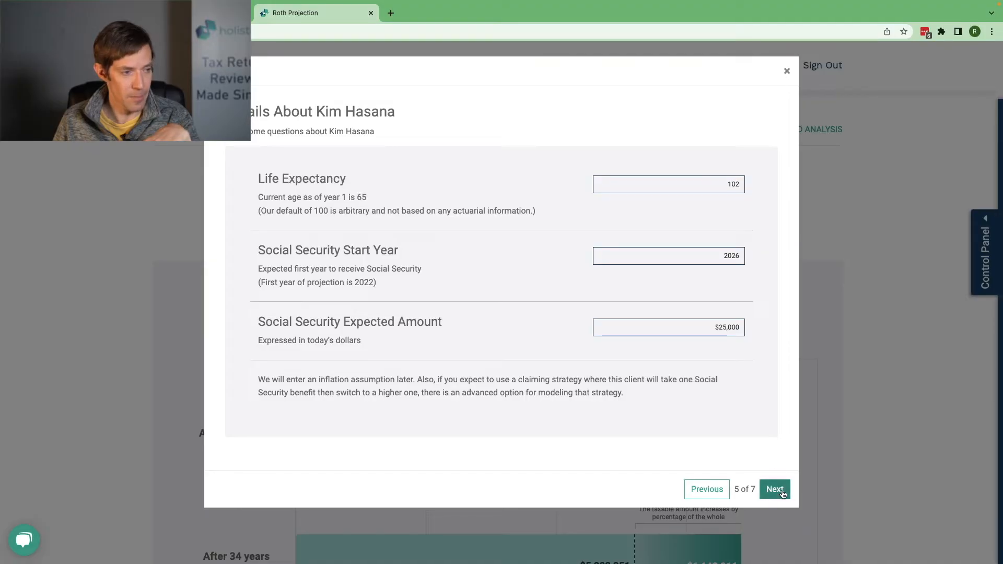
left_click(773, 489)
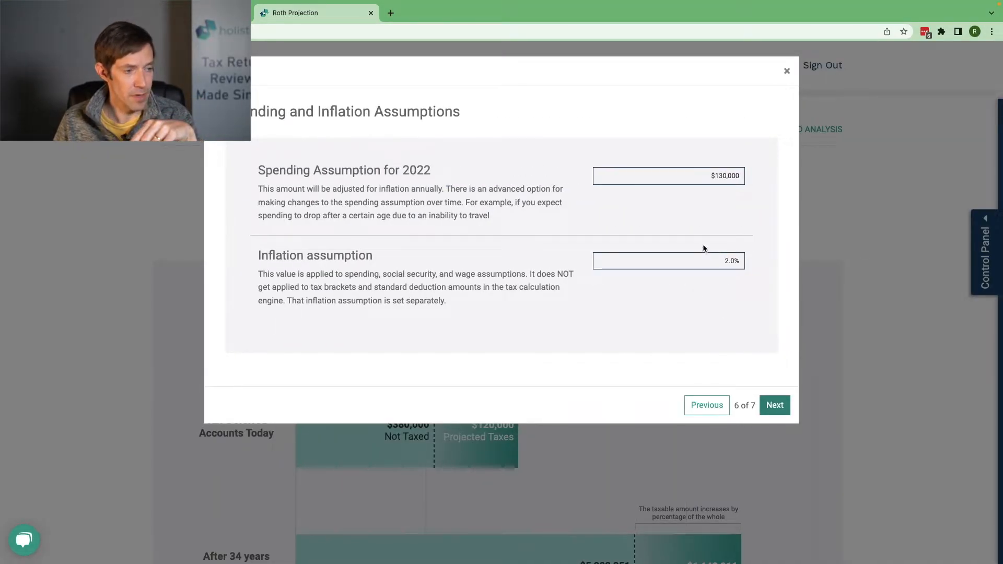
Step: Set the inflation assumption to 4%, highlight that it applies to spending, and continue to the final questions
left_click(707, 260)
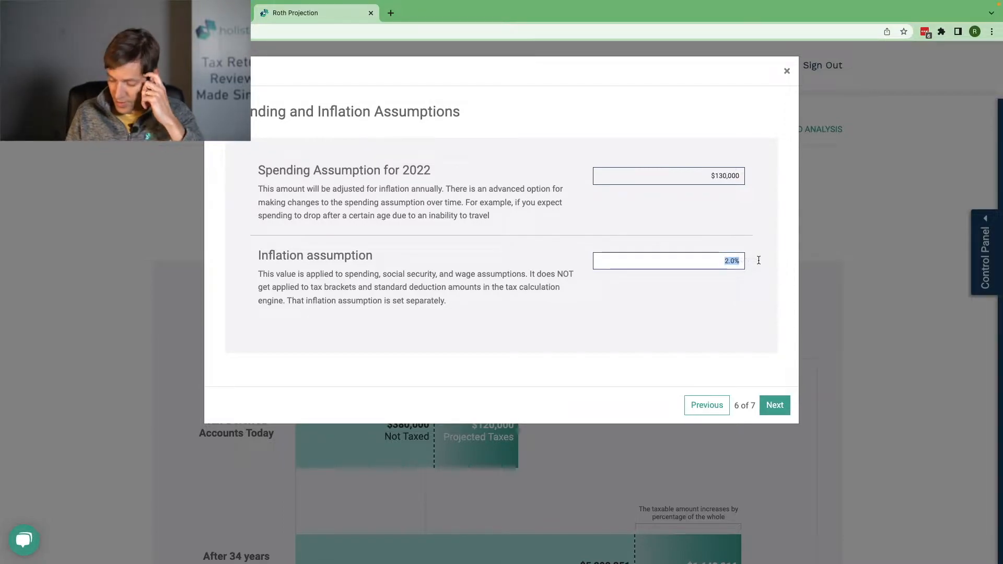
type("4")
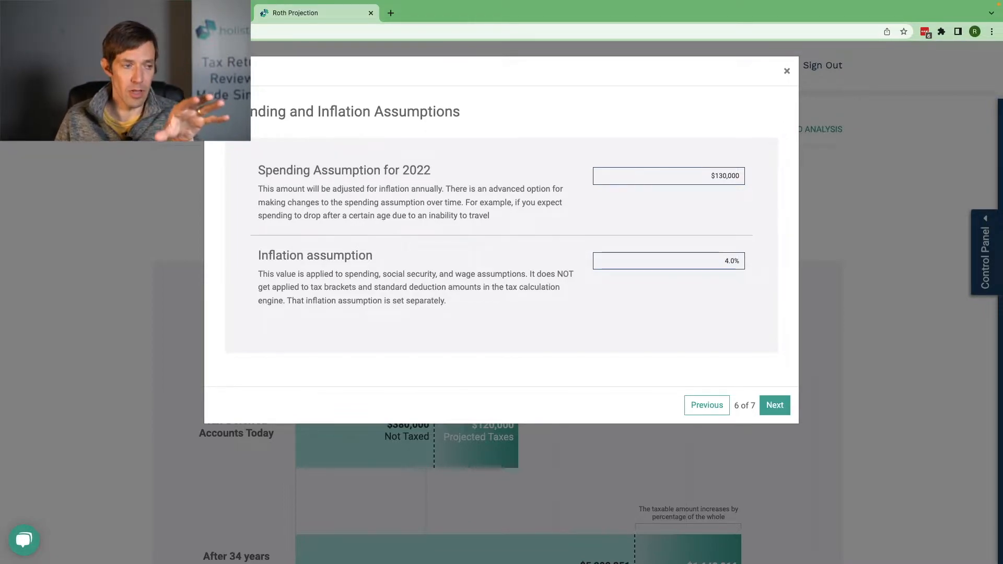
double_click(348, 274)
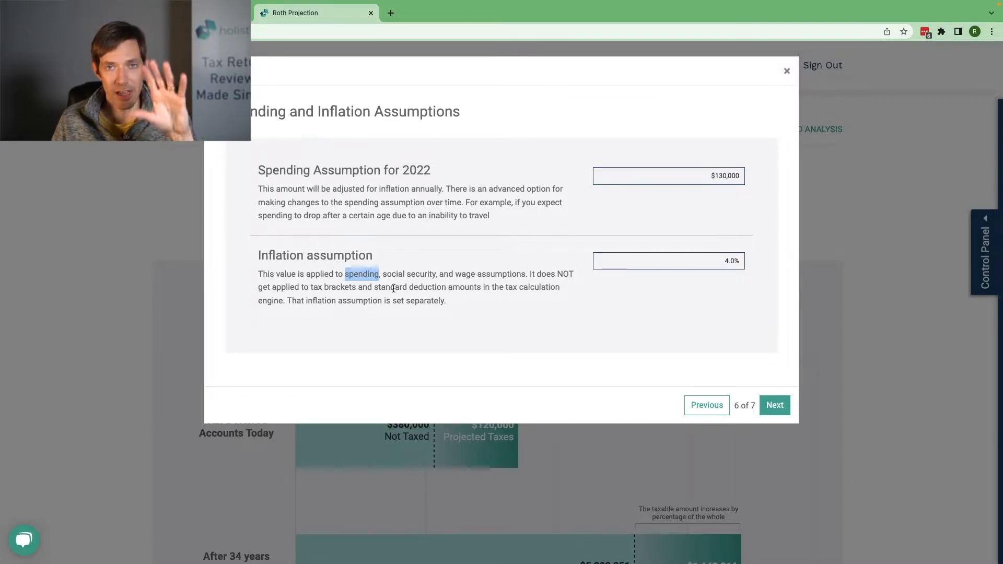
left_click(776, 403)
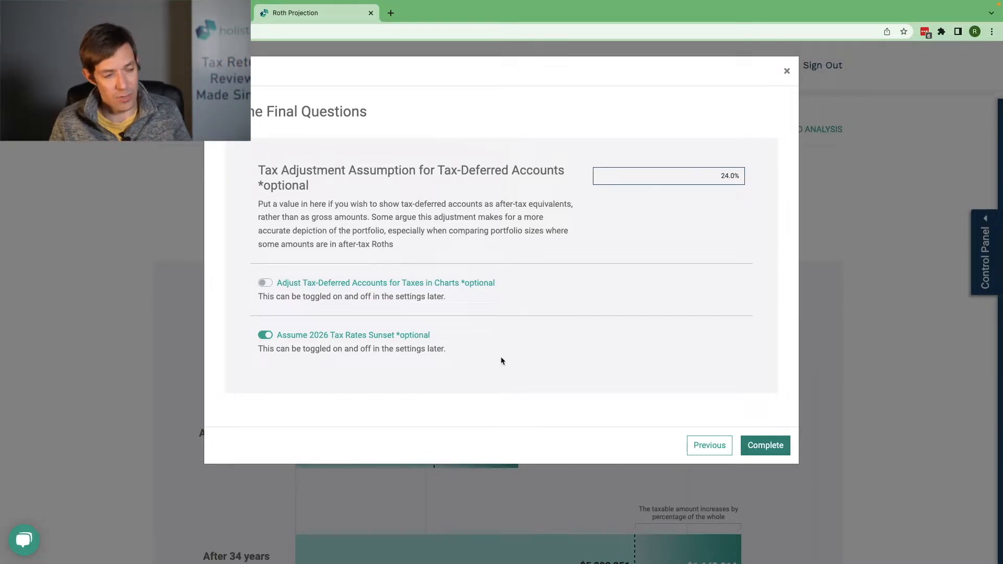
Step: Complete the setup wizard with the final questions as they are and bring up the projection's Difference chart
left_click(765, 446)
scroll(730, 420, "down", 6)
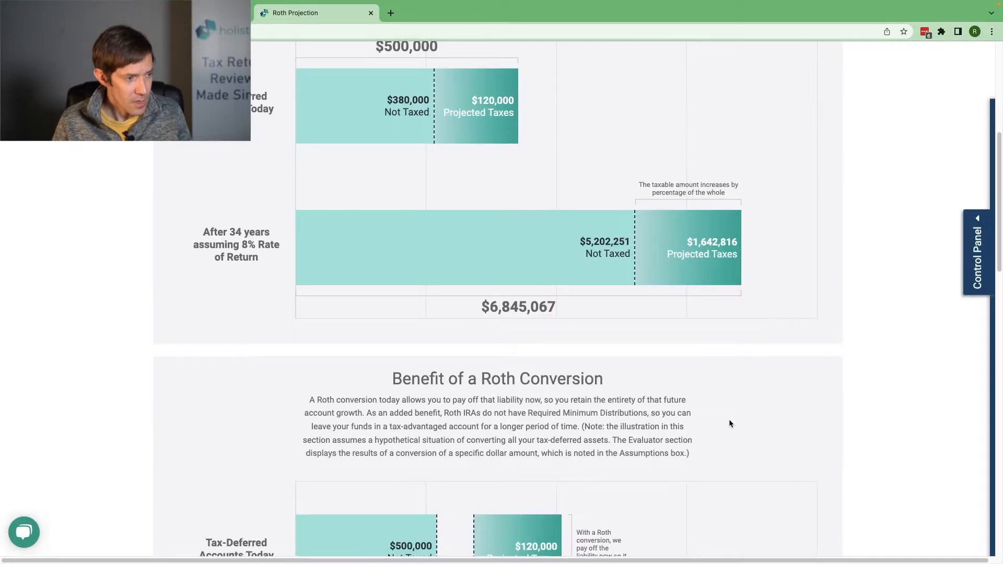
scroll(729, 423, "down", 6)
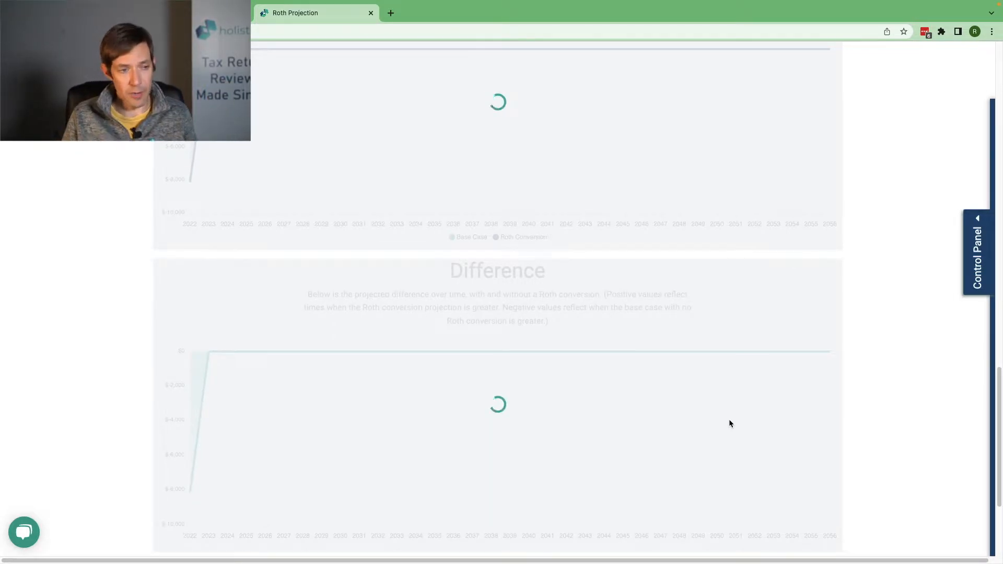
Step: Open the projection's control settings and add a wage change of $50,000 for 2022
left_click(975, 283)
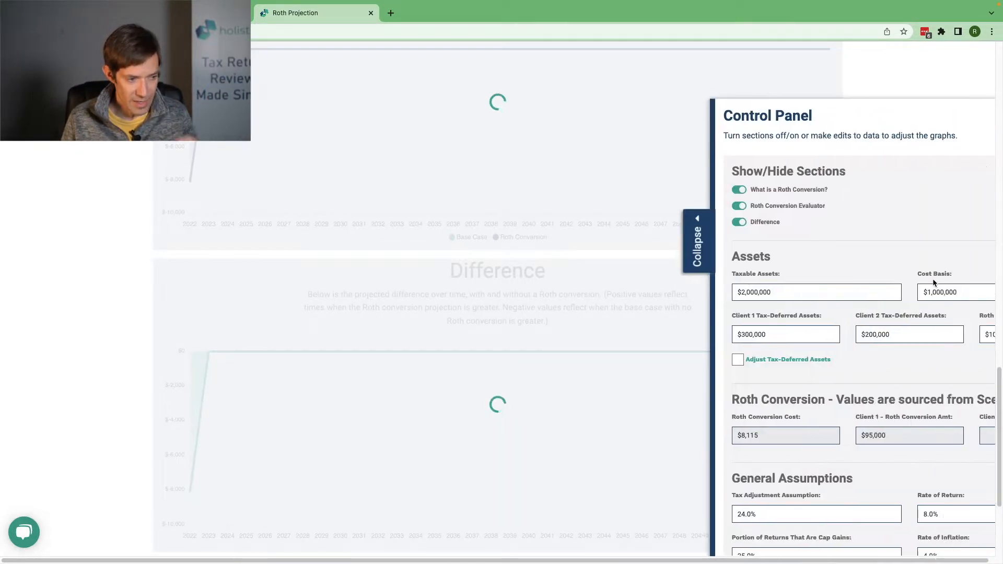
scroll(762, 393, "down", 8)
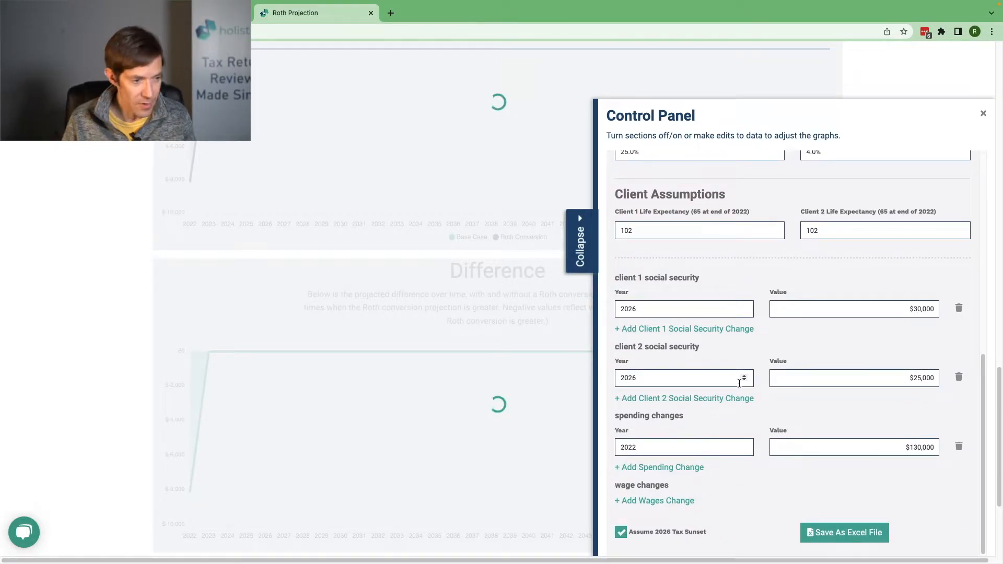
left_click(656, 501)
scroll(657, 478, "down", 1)
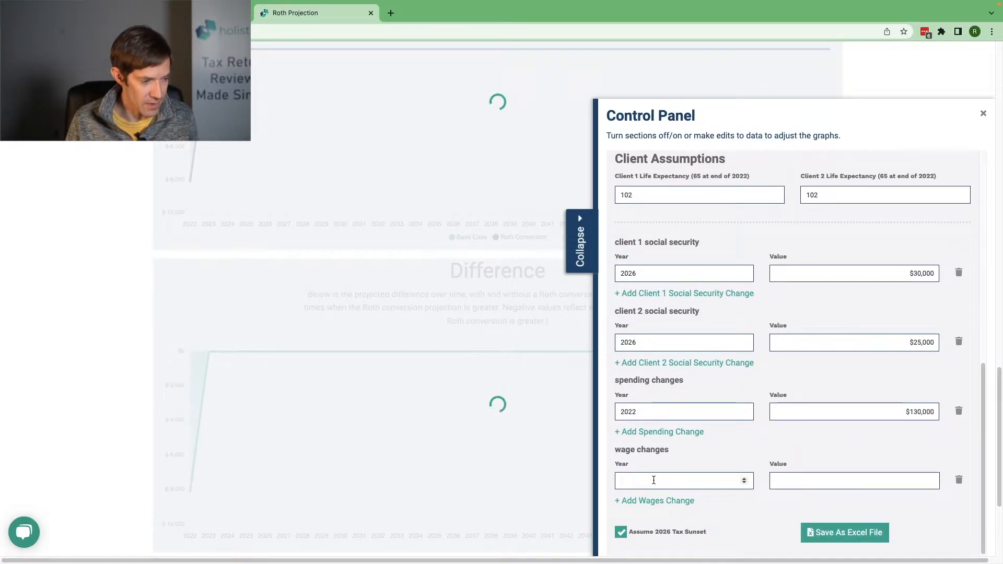
left_click(663, 481)
type("2022")
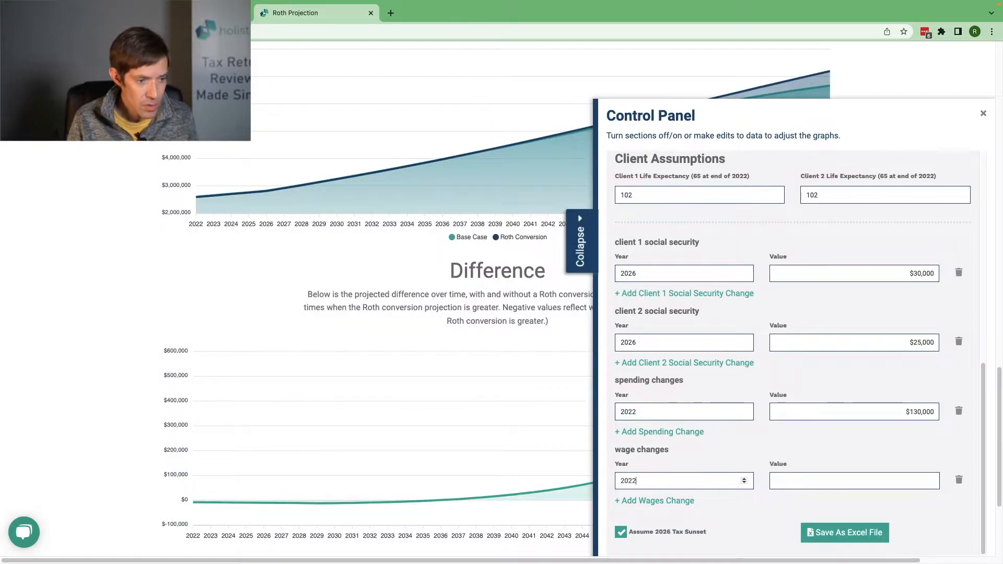
key("Tab")
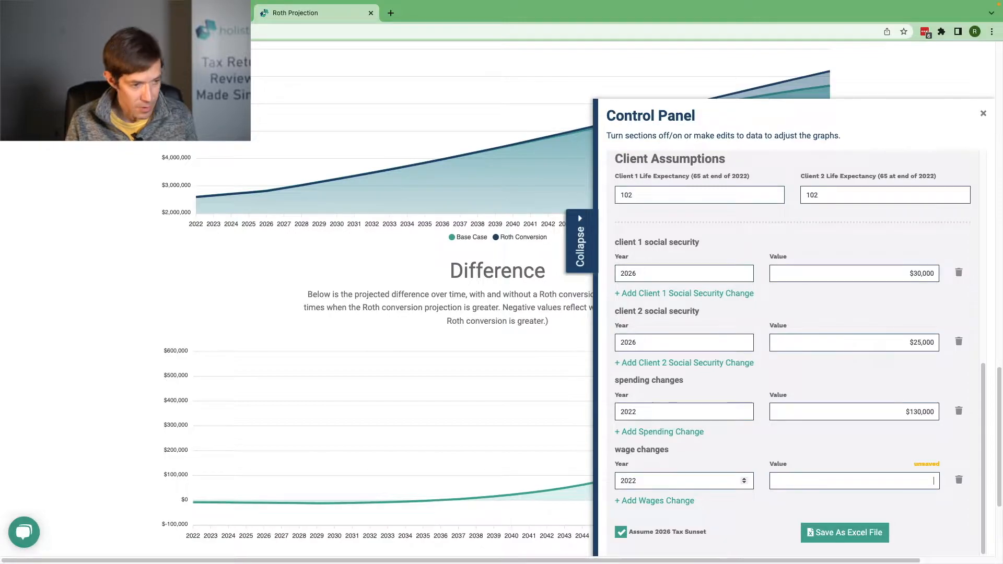
type("50000")
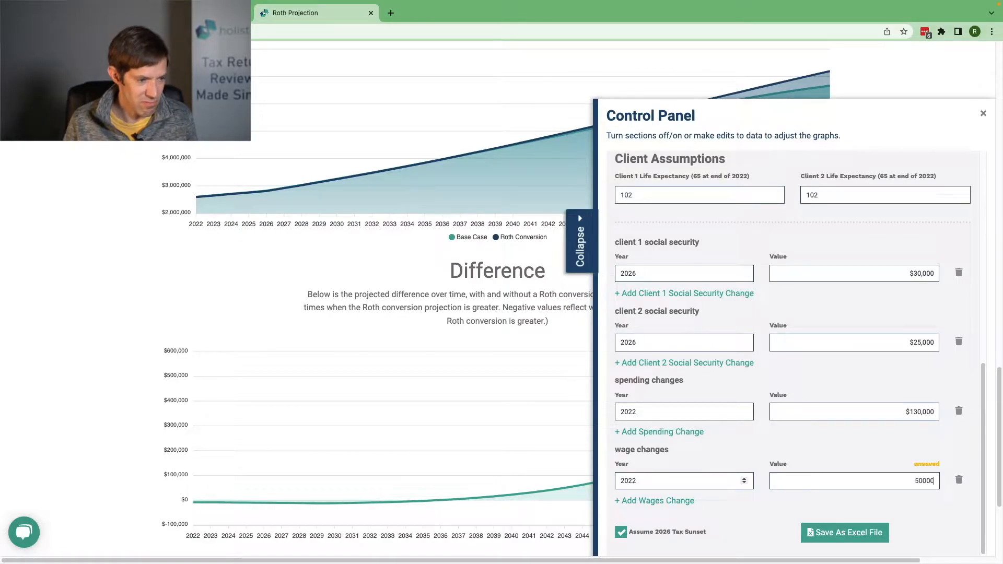
Step: Add a second wage change for the year 2024, leaving its value blank
left_click(642, 501)
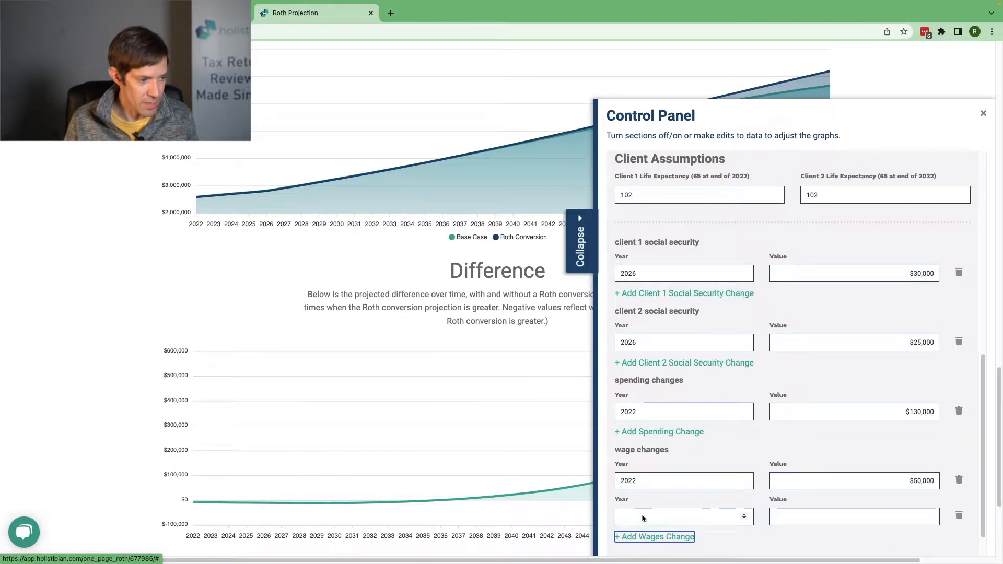
left_click(643, 502)
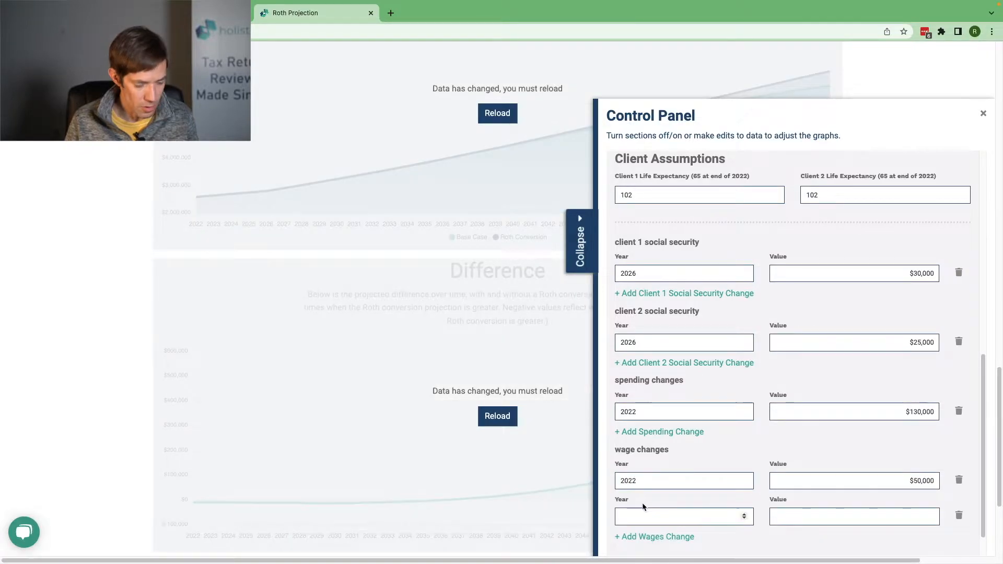
type("2024")
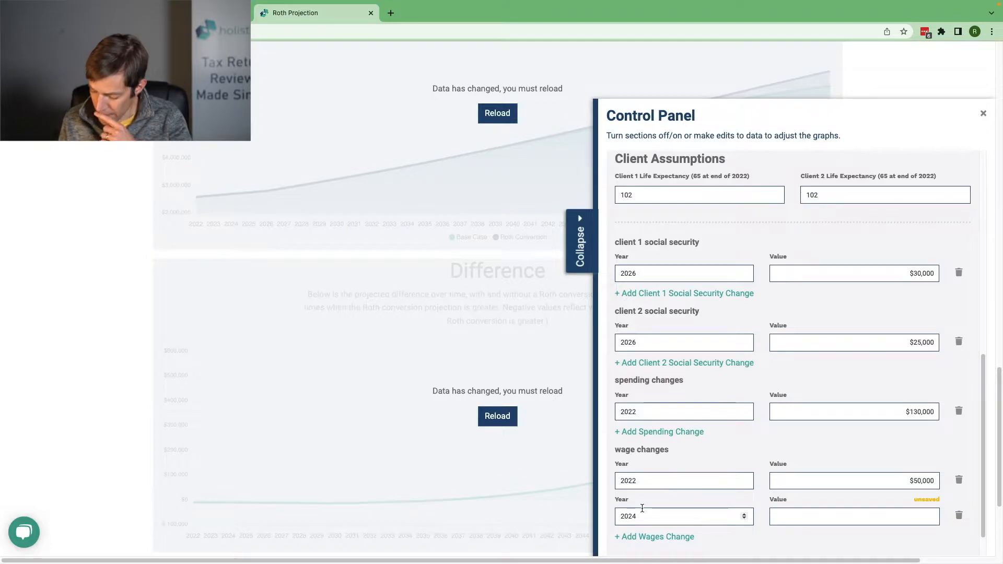
Step: Add a spending change of $170,000 for 2024 and collapse the control settings to recalculate the projection
left_click(649, 432)
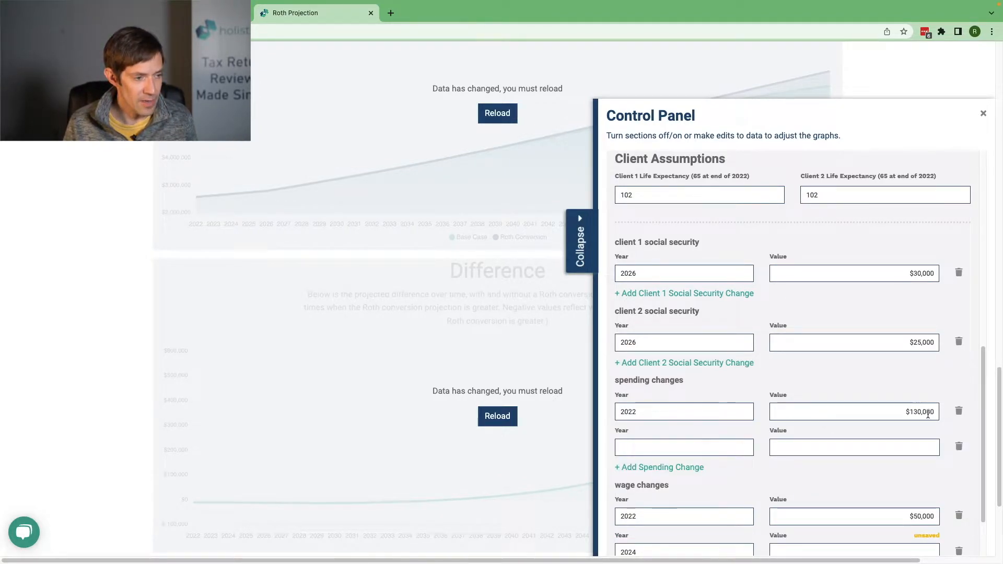
left_click(677, 448)
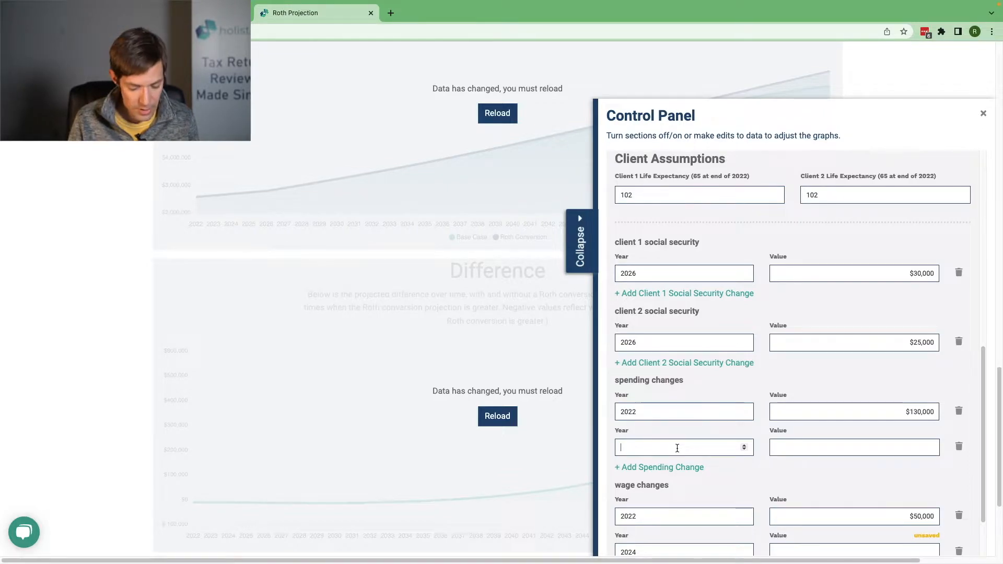
type("2024")
key("Tab")
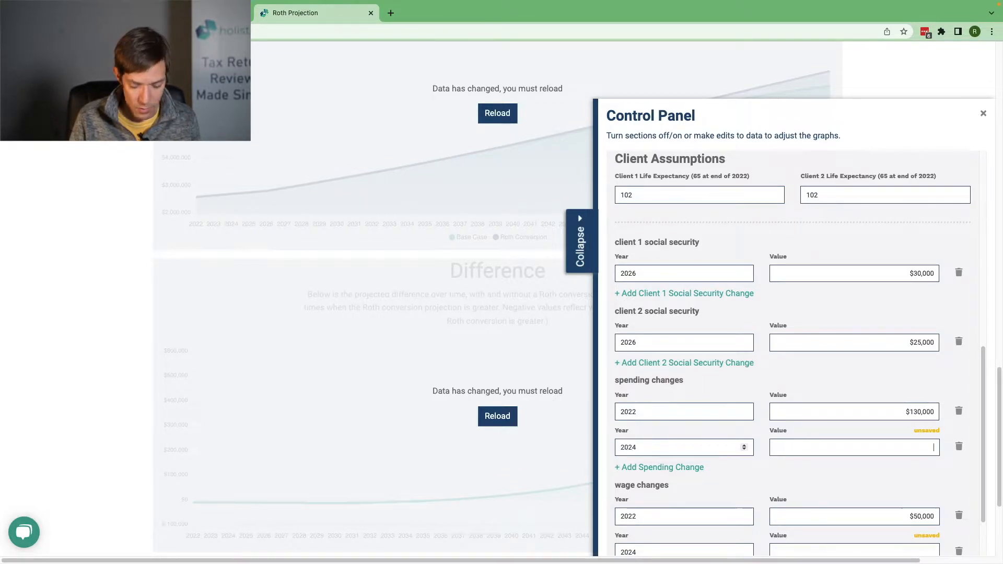
type("15000")
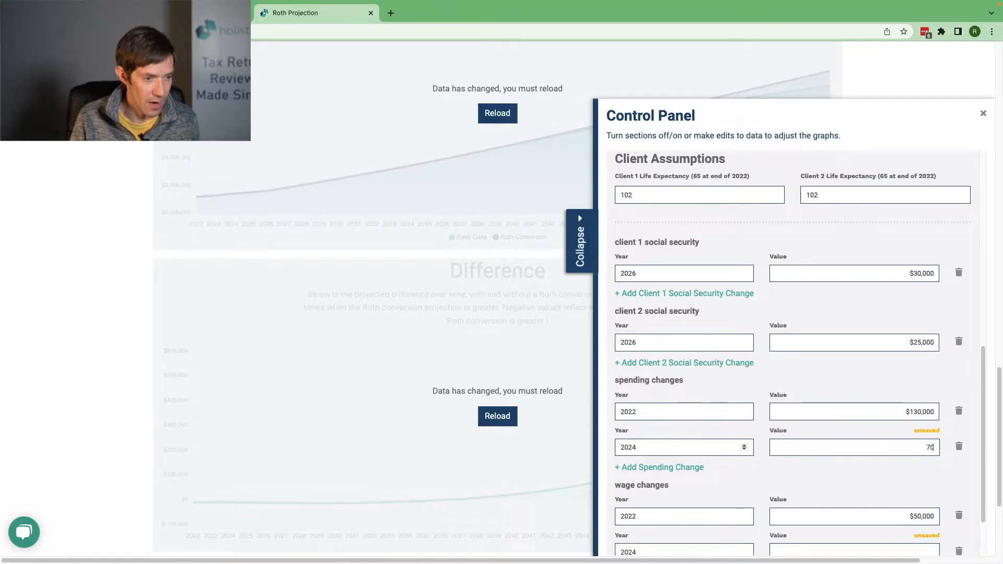
key("BackSpace")
key("BackSpace")
key("BackSpace")
key("BackSpace")
type("170000")
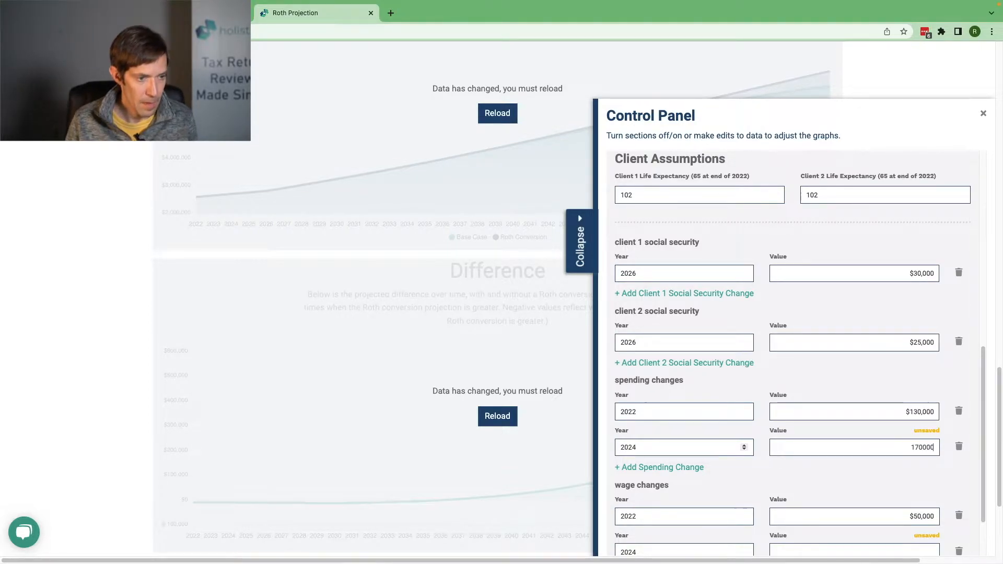
key("Tab")
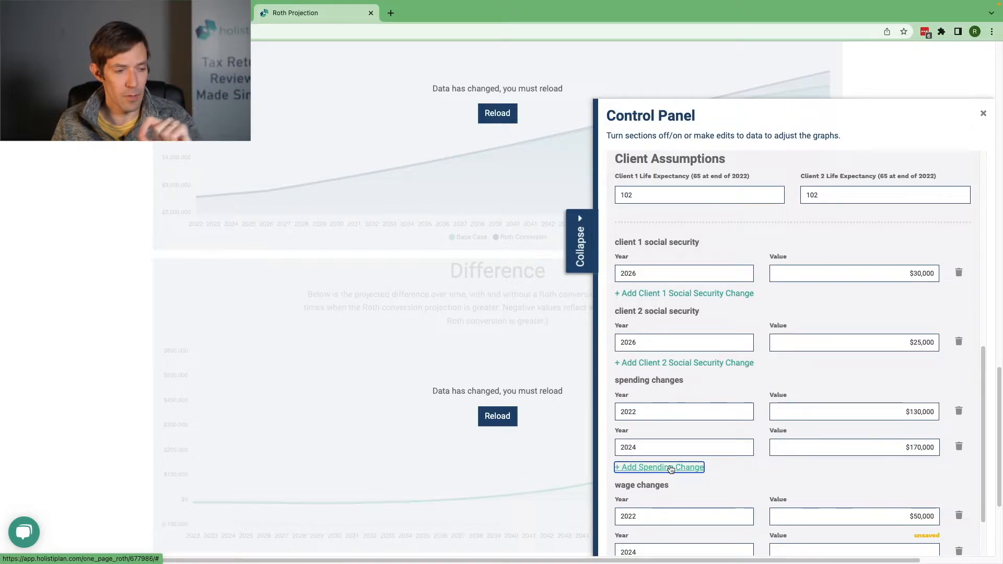
scroll(671, 469, "down", 2)
scroll(671, 469, "down", 1)
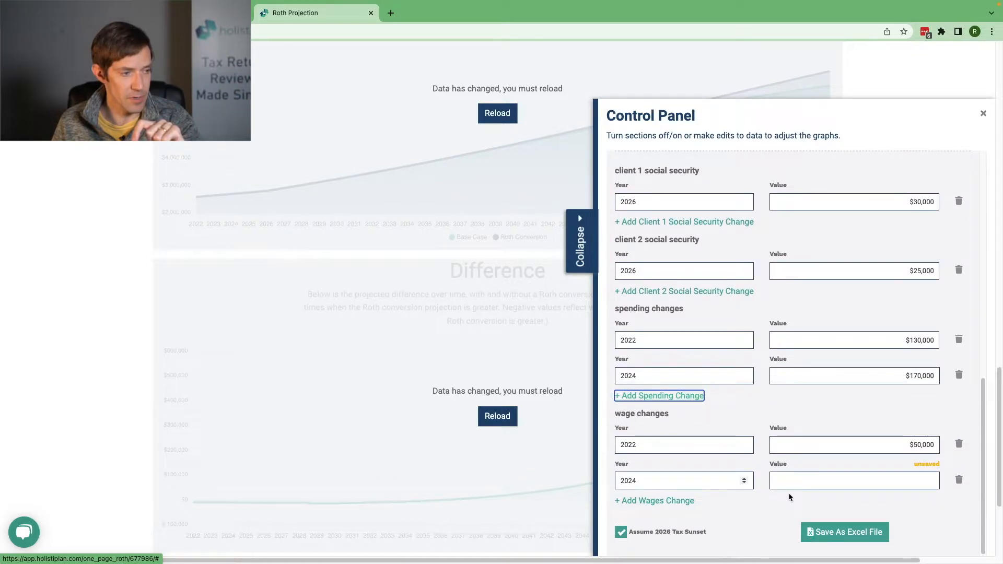
left_click(589, 259)
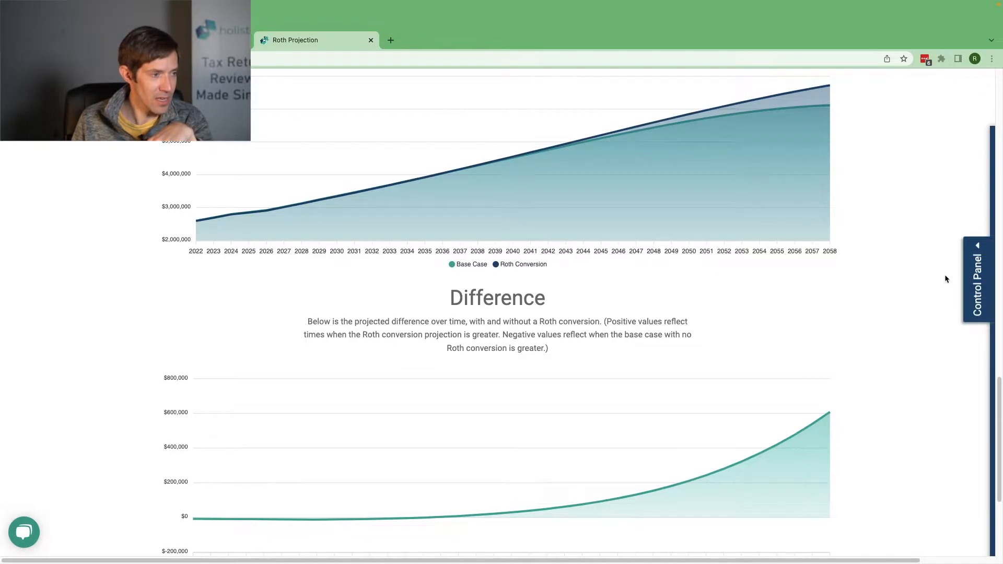
Step: Reopen the control settings, raise the 2024 spending change to $200,000, and collapse them to recalculate the charts
left_click(976, 273)
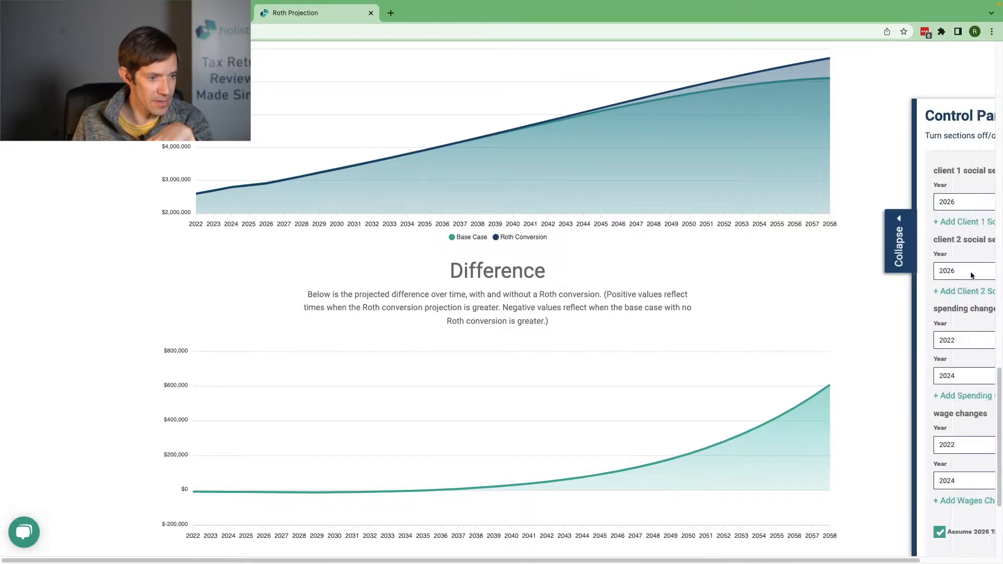
left_click_drag(907, 376, 941, 380)
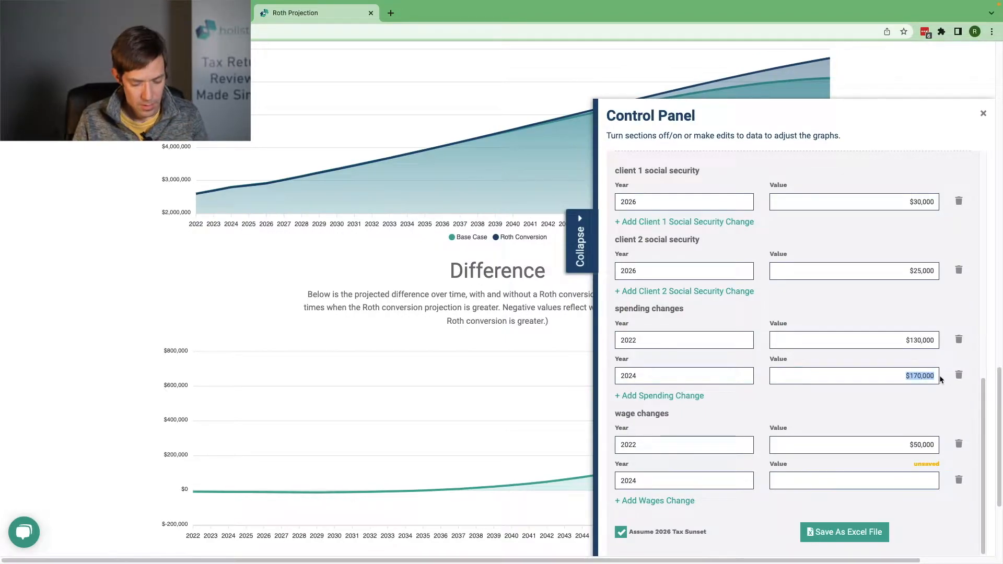
type("1")
key("BackSpace")
type("200,")
type("0000")
key("Tab")
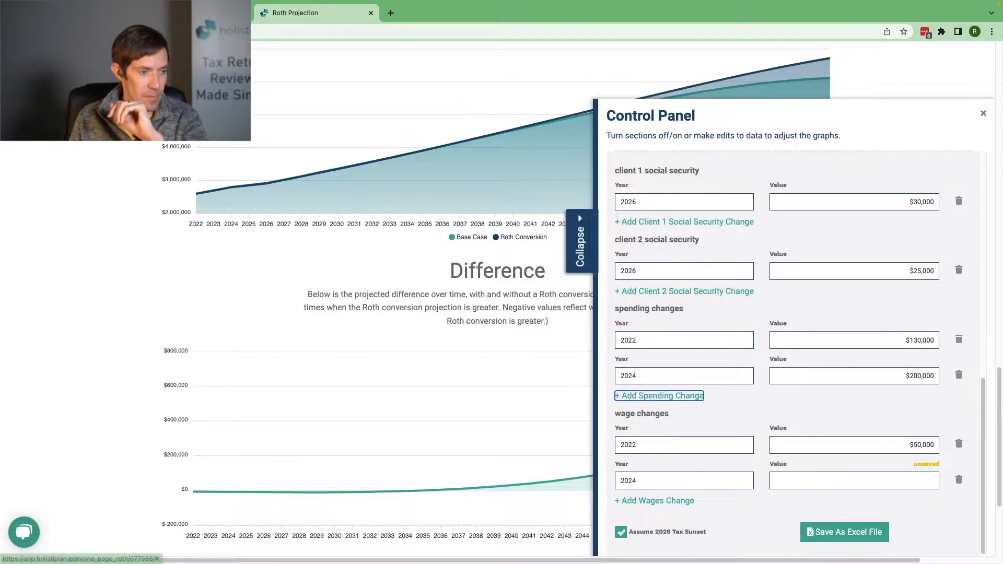
left_click(585, 255)
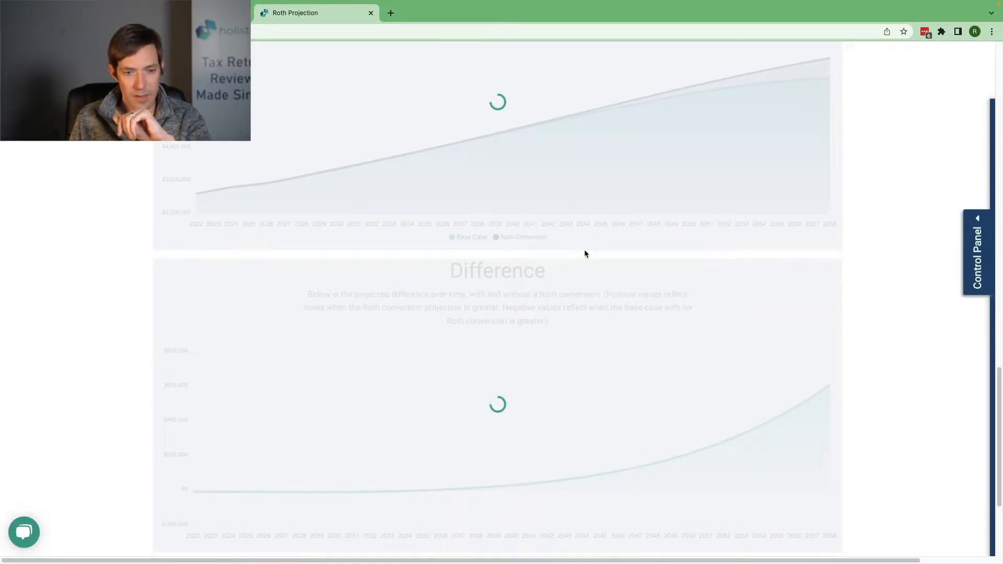